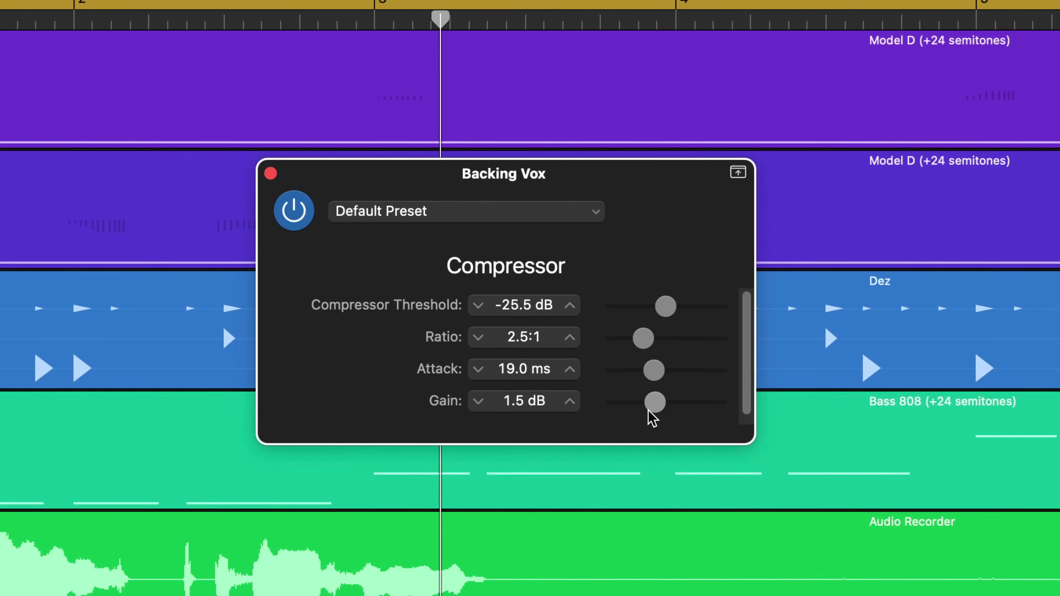
Step: Lower the Backing Vox compressor's Gain to -9.0 dB, raise its Ratio and readjust the Gain
drag(649, 411, 633, 404)
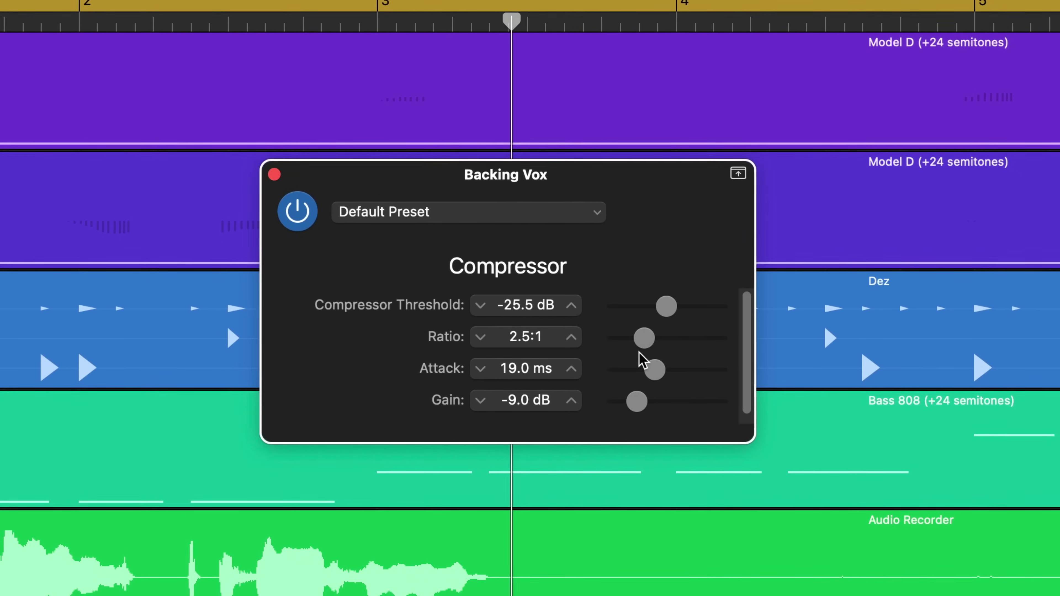
drag(639, 338, 667, 315)
drag(652, 400, 670, 396)
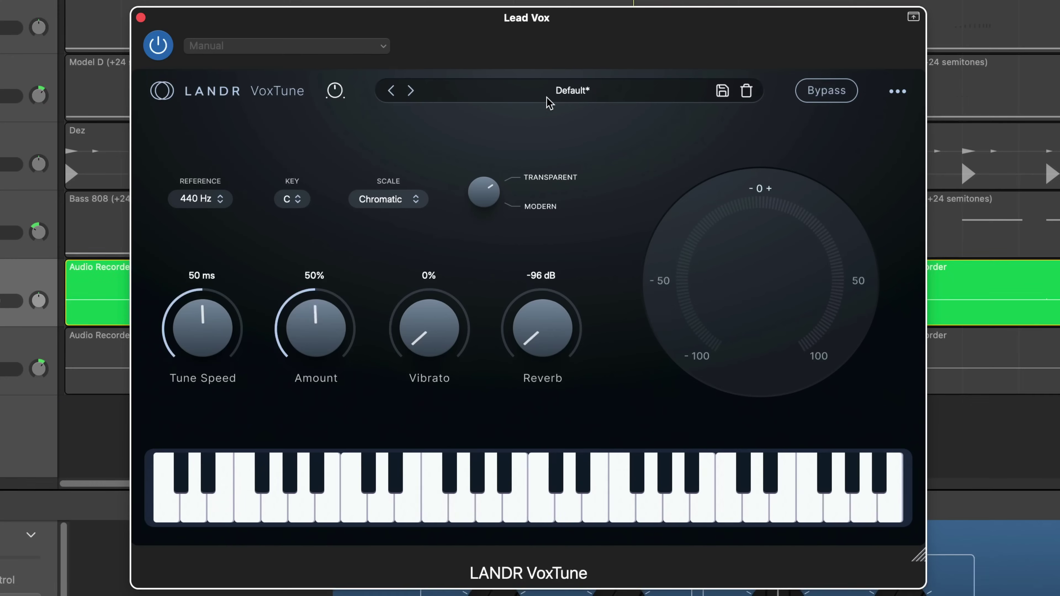
Step: Audition the Natural Vocal - CMaj and Fast and Low Adlibs presets in VoxTune on the Lead Vox track
click(559, 90)
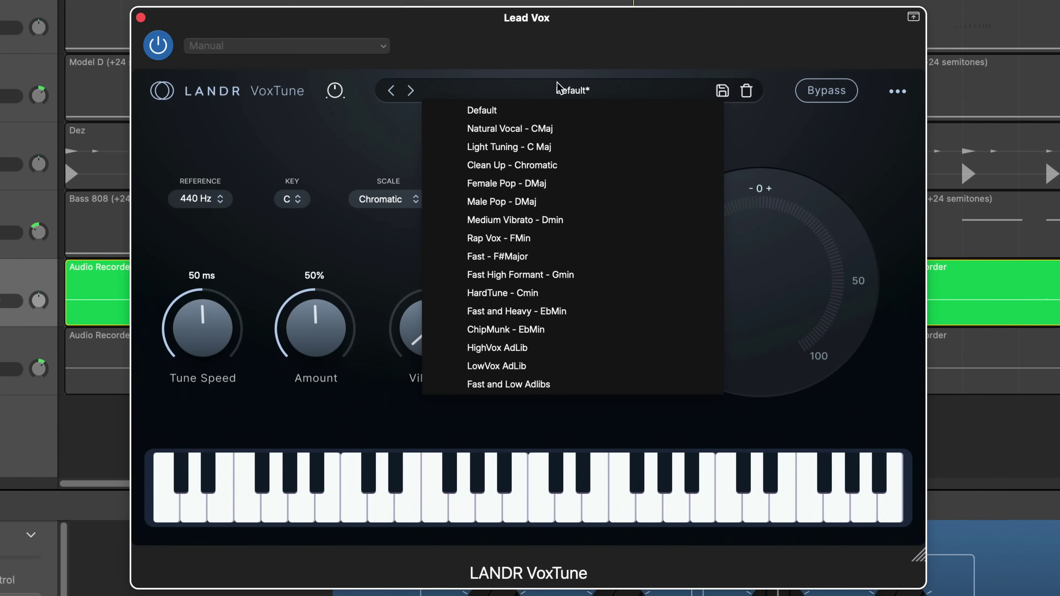
click(535, 132)
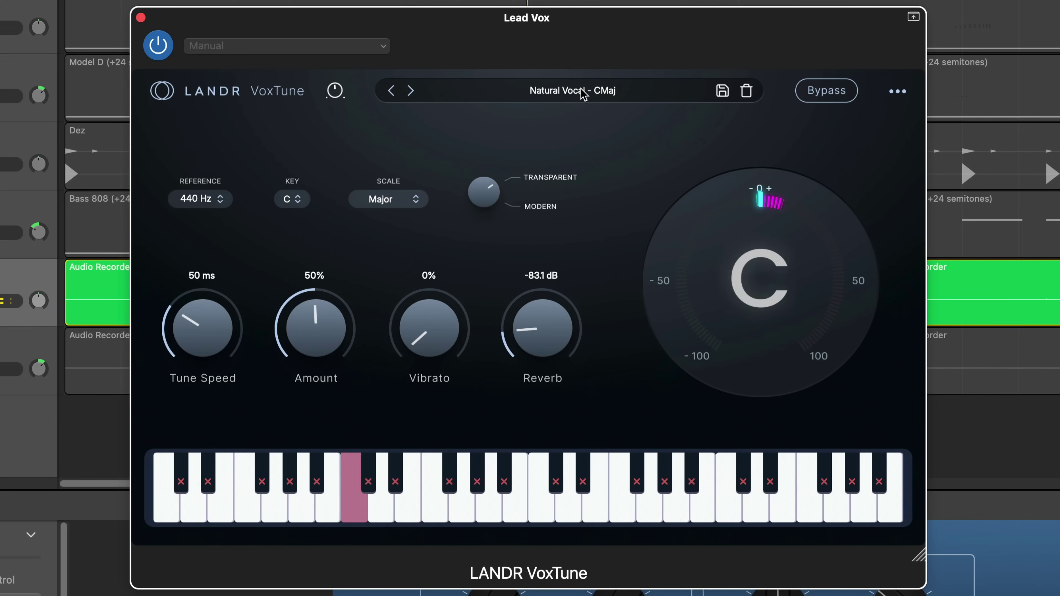
click(598, 89)
click(579, 209)
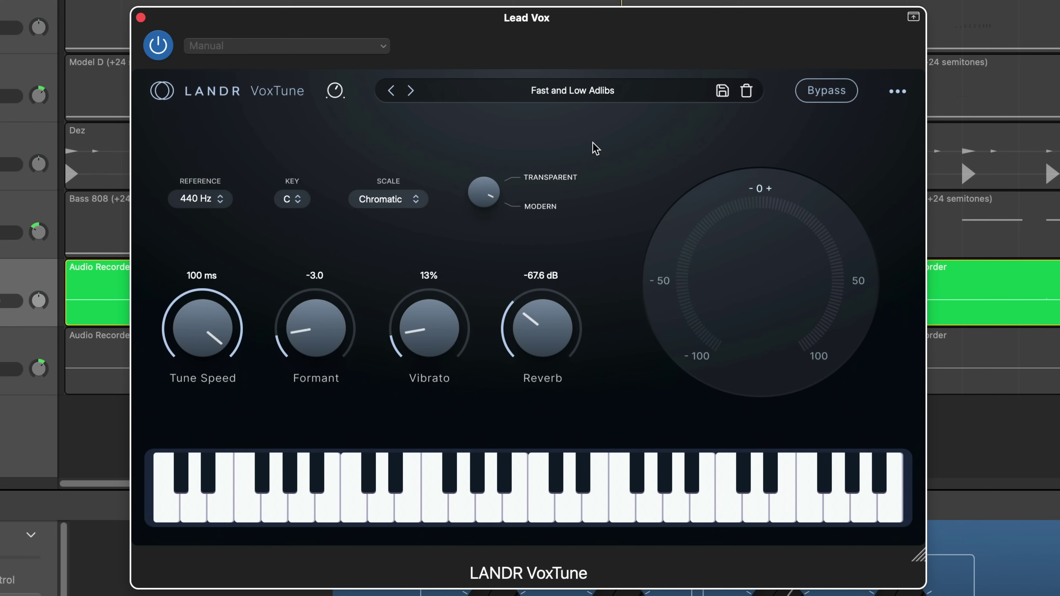
Step: Load VoxTune's Default preset and set its key to C
click(591, 92)
click(541, 108)
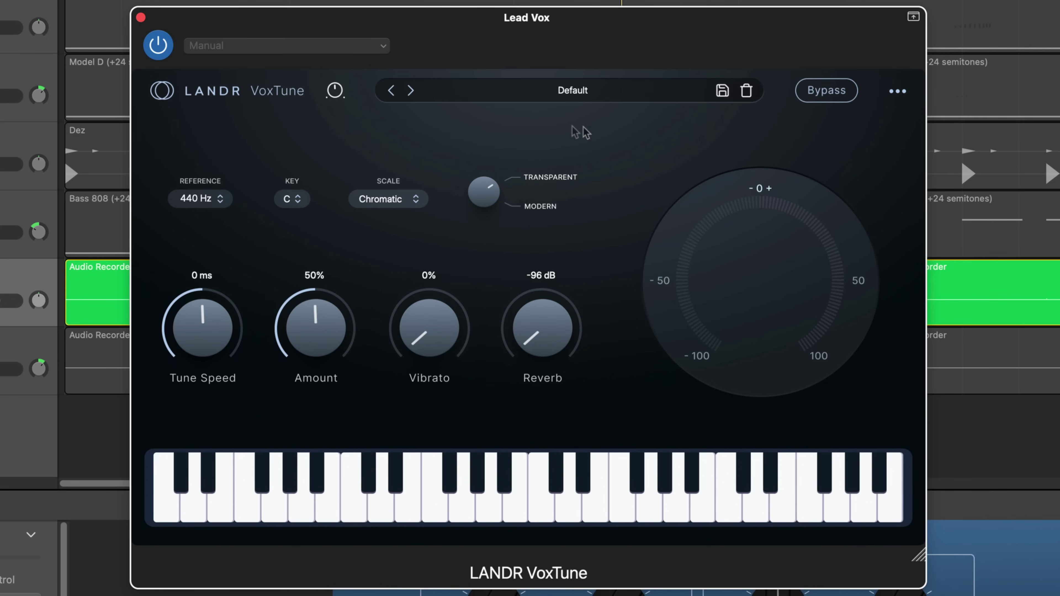
click(298, 200)
click(288, 220)
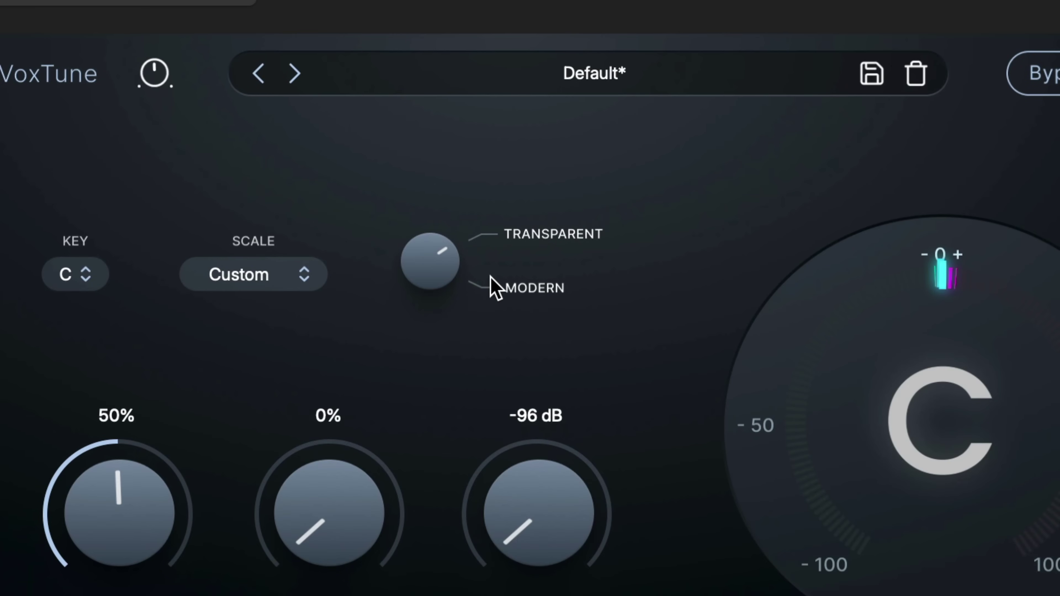
Step: Try VoxTune's Modern tuning mode and raise its Reverb level
click(520, 280)
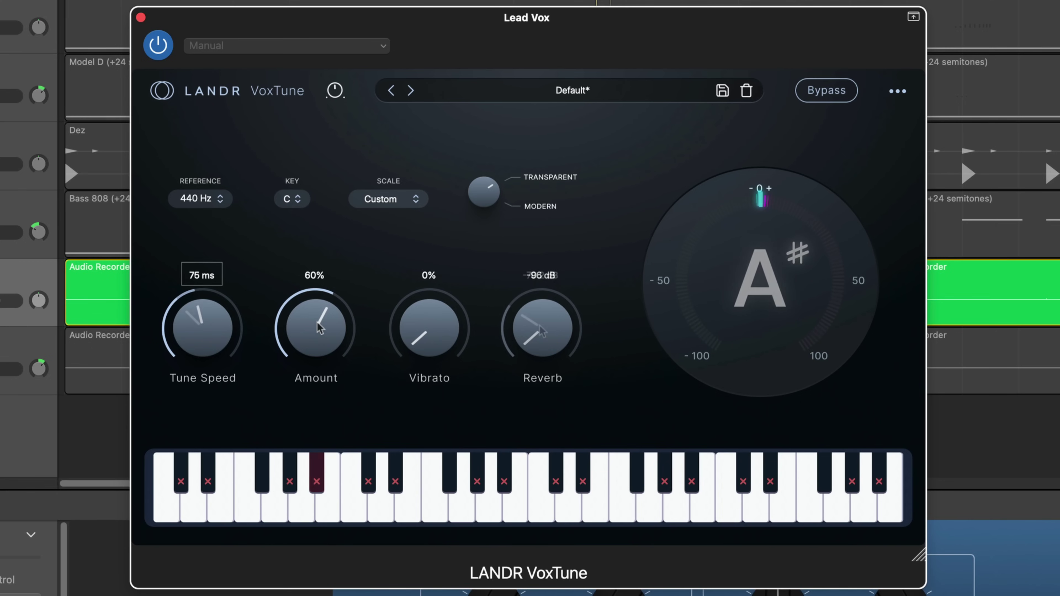
drag(543, 330, 543, 312)
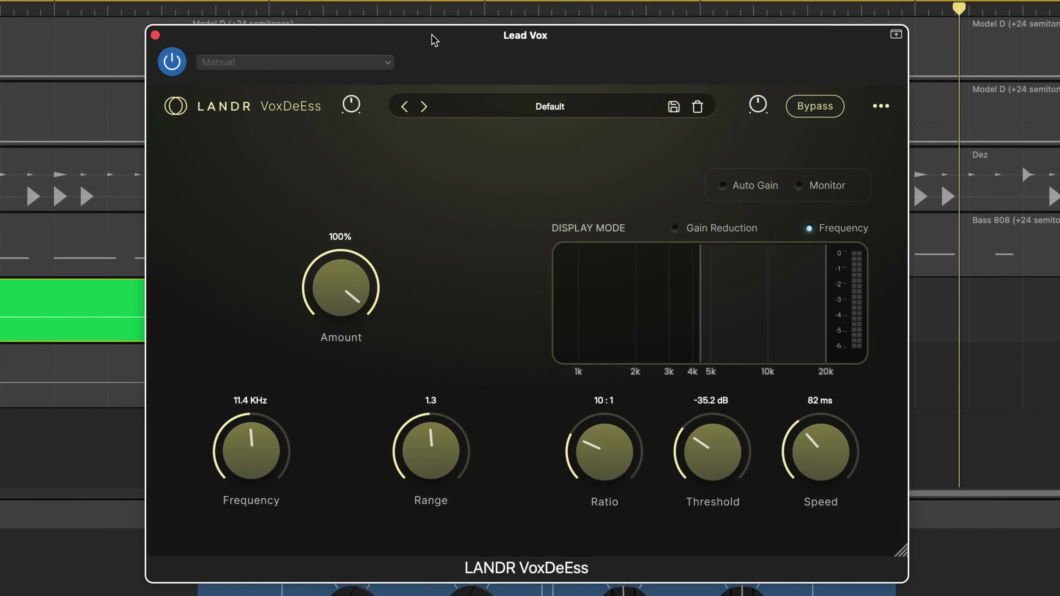
Step: Audition the Tame Sibilance and Male Shh presets in VoxDeEss on Lead Vox and raise the de-essing Frequency
click(547, 113)
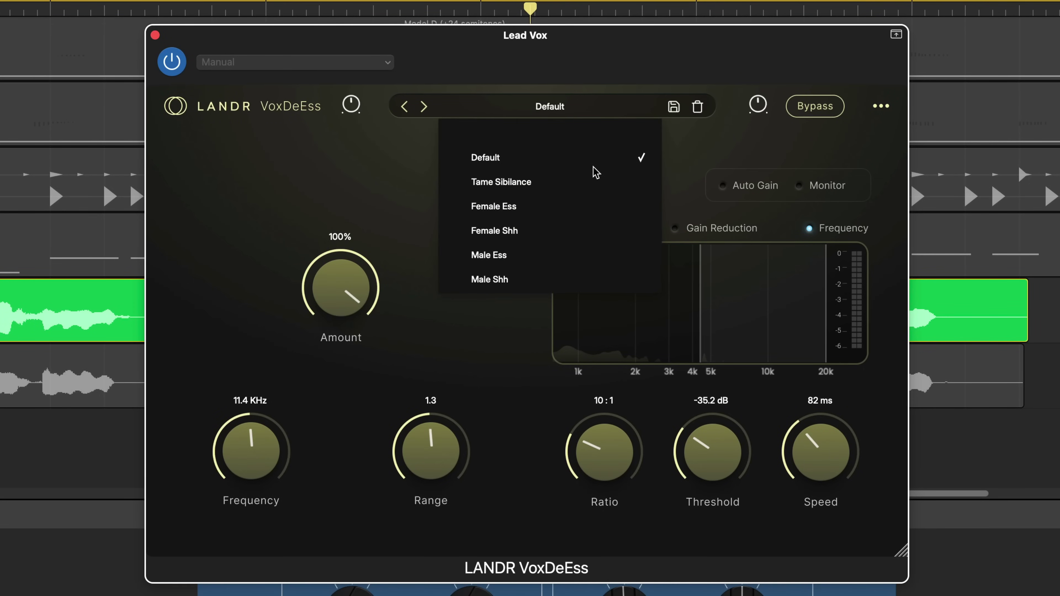
click(587, 183)
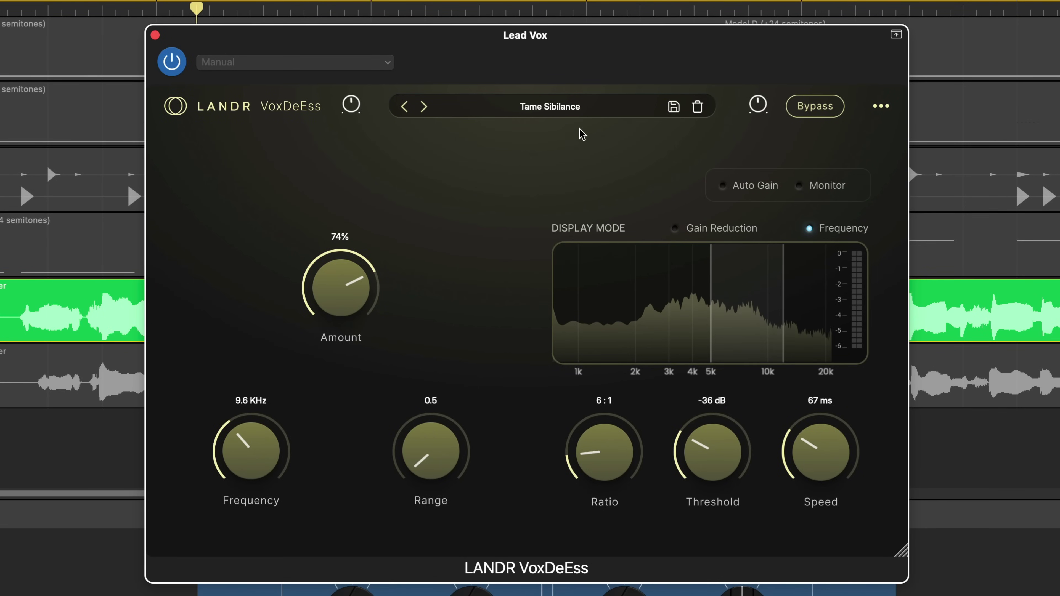
click(560, 113)
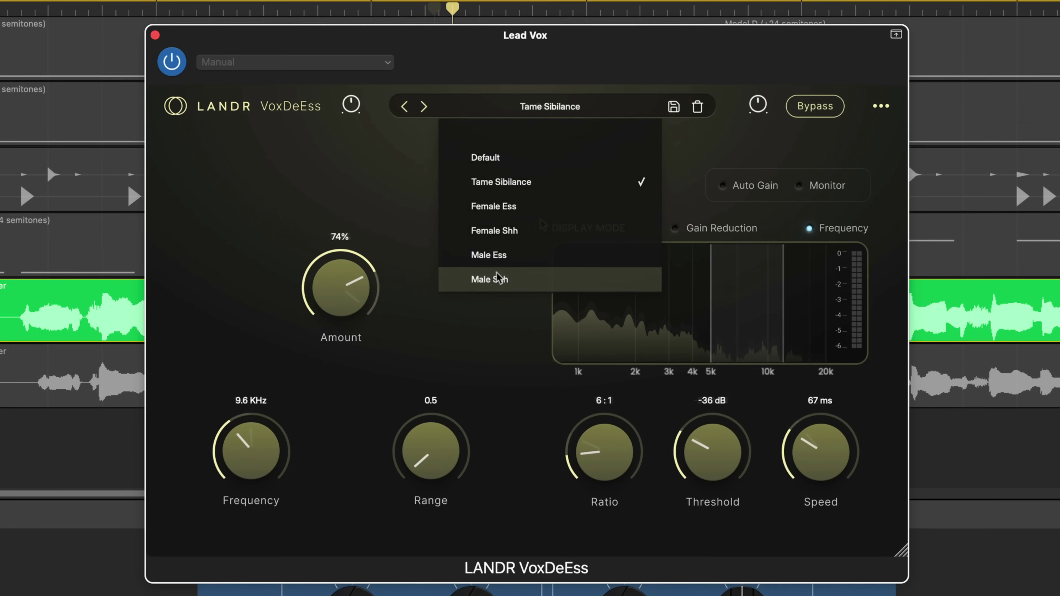
click(496, 281)
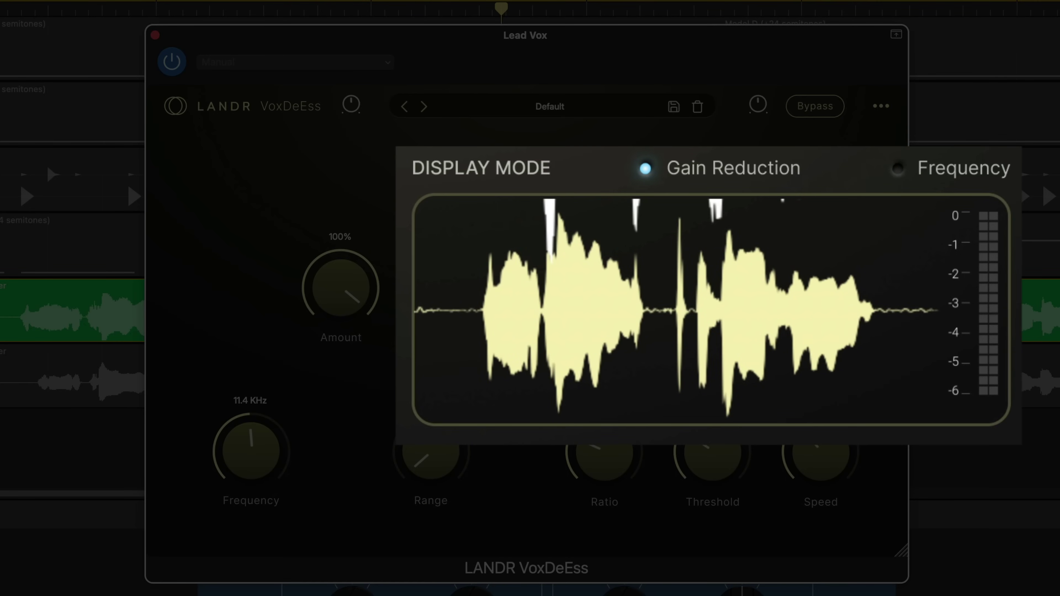
drag(263, 449, 264, 438)
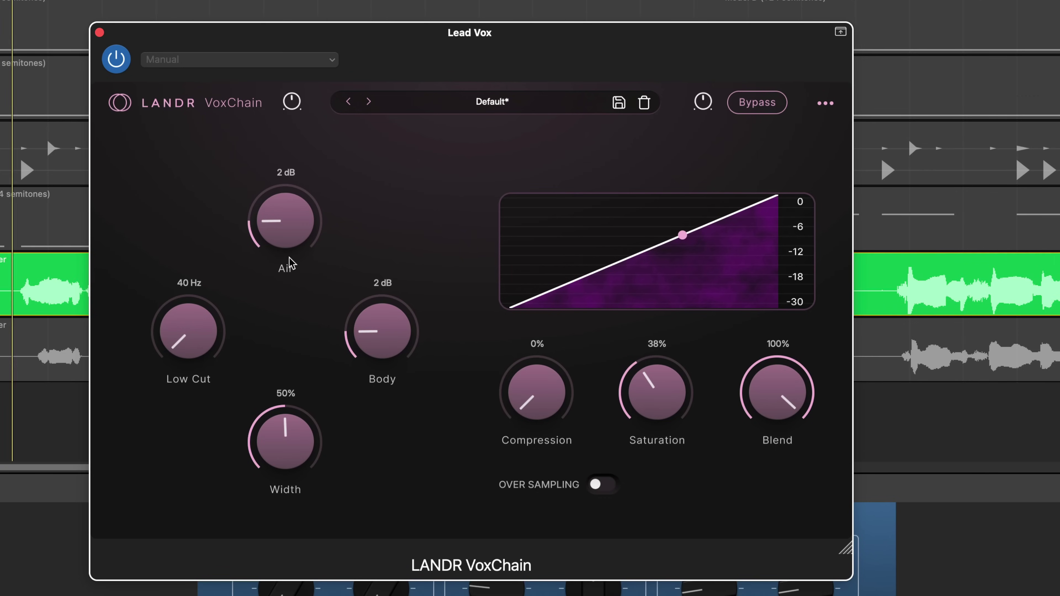
Step: Load the Modern Pop Male Vocal preset in VoxChain and compare other presets, lowering Saturation on Distorted Centered Vocal
click(483, 106)
click(470, 155)
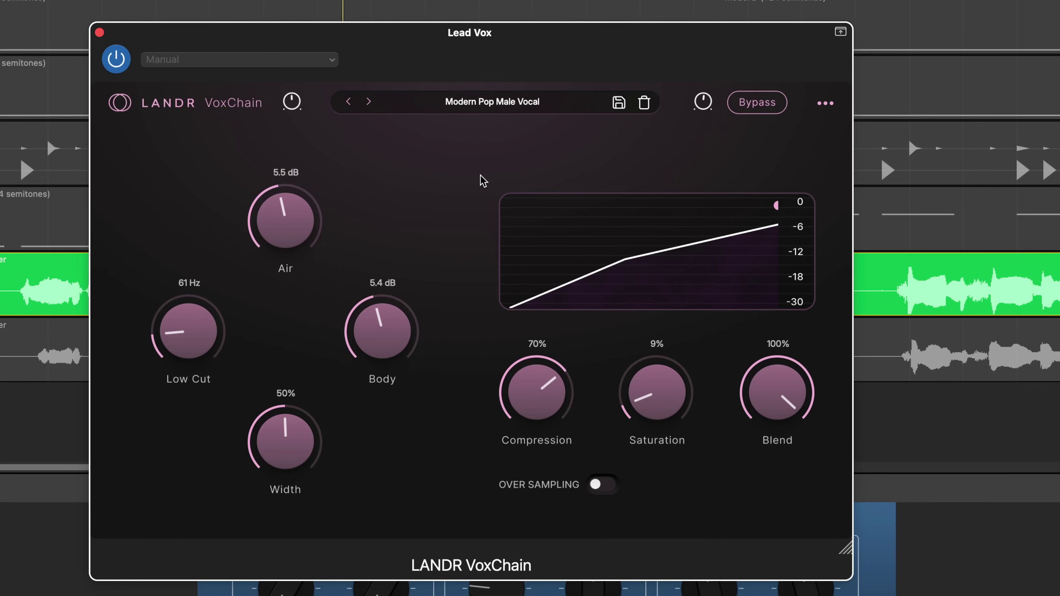
click(492, 102)
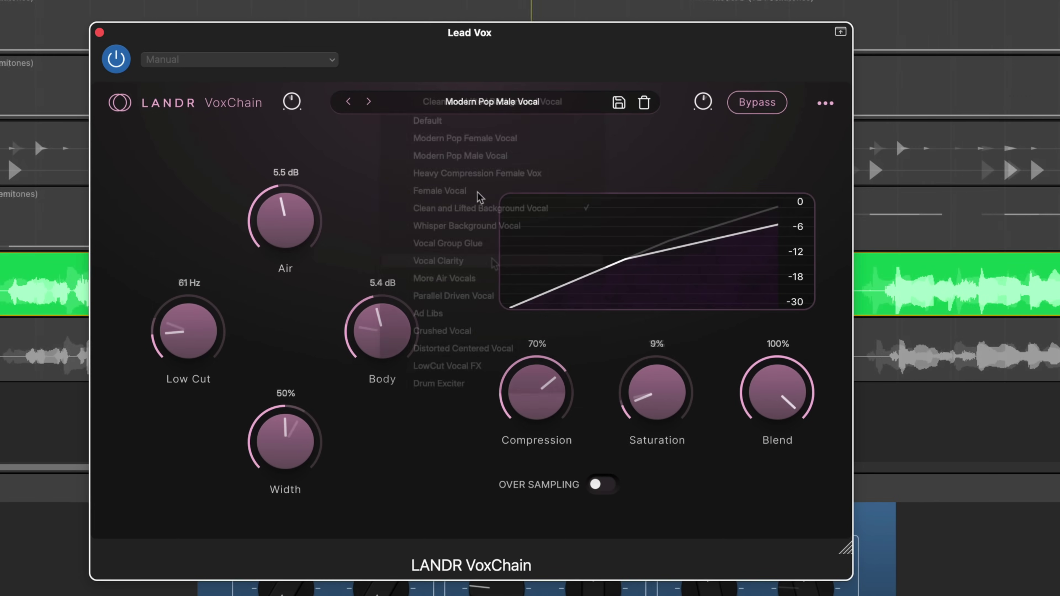
click(482, 200)
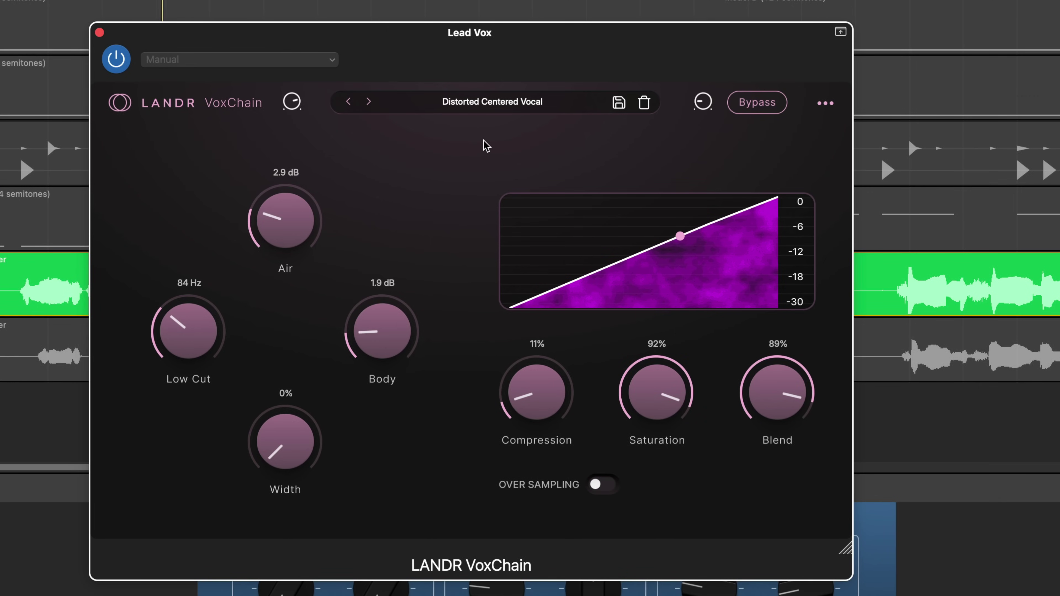
drag(651, 378, 654, 499)
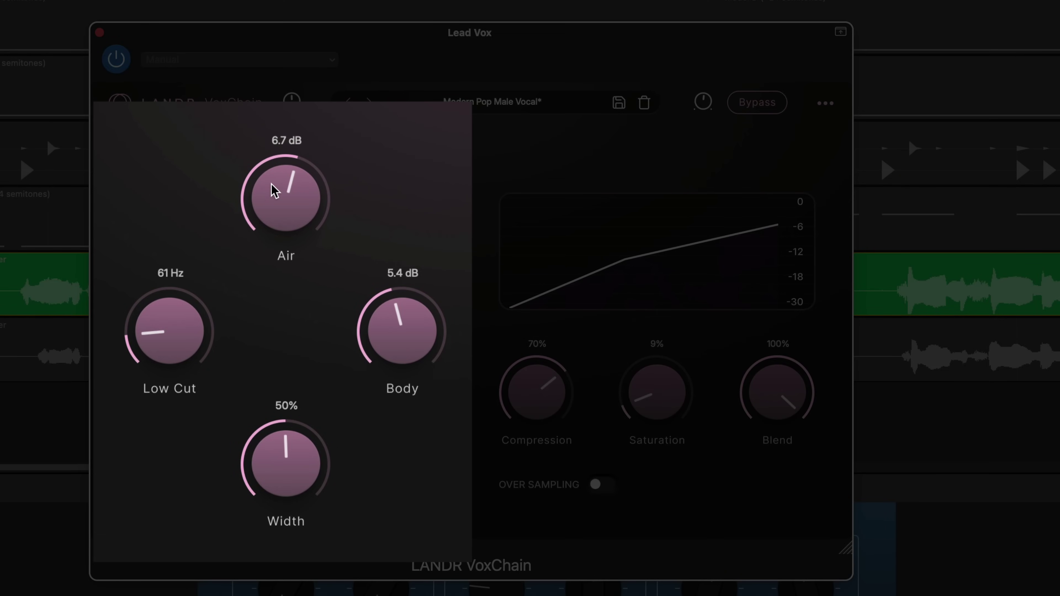
Step: Set VoxChain's Body to 4.7 dB, Width to 46% and Low Cut to 80 Hz
drag(390, 339, 387, 447)
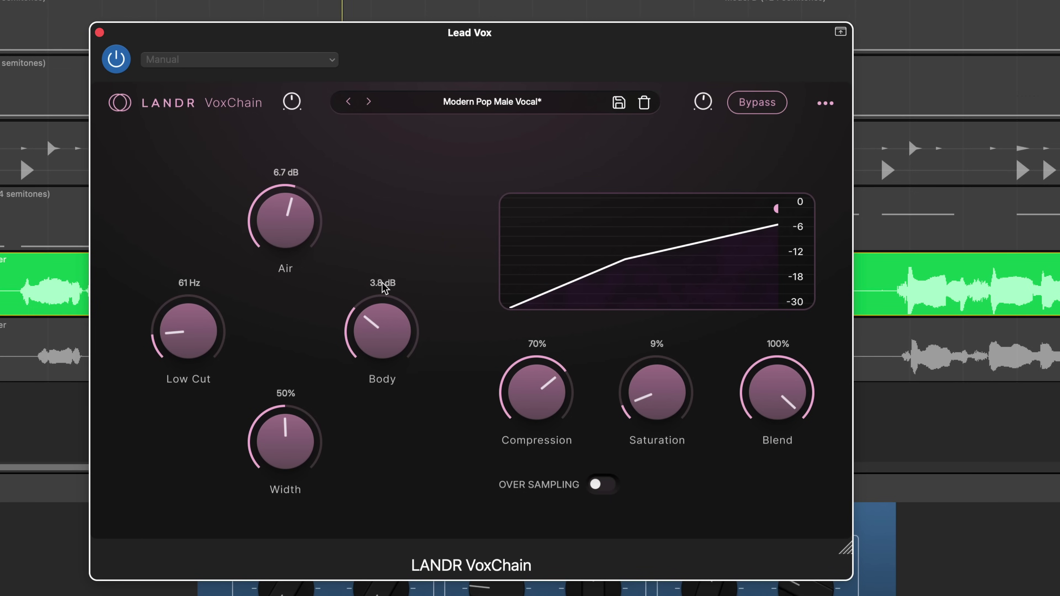
mouse_move(264, 438)
mouse_down()
mouse_move(262, 520)
mouse_move(270, 452)
mouse_up()
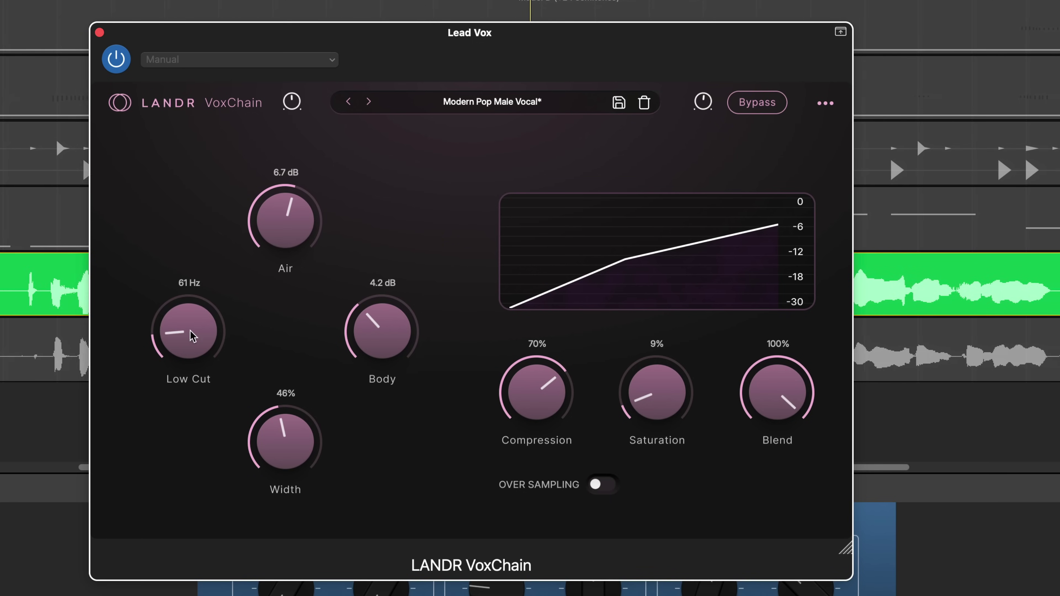
drag(182, 334, 185, 314)
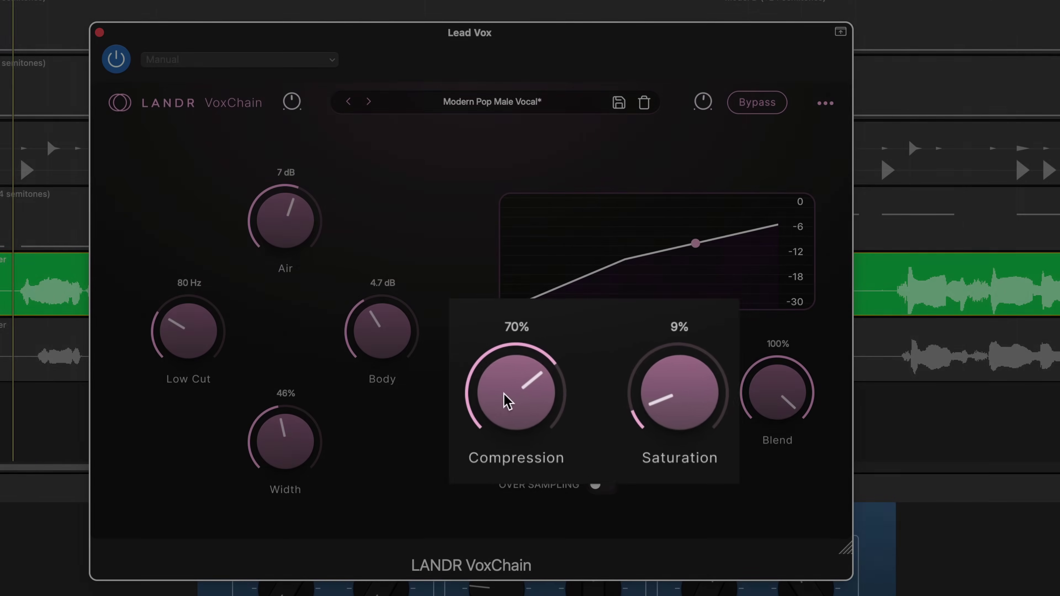
Step: Set VoxChain's Compression to 68% and Saturation to 20%, and adjust the Blend
mouse_move(524, 407)
mouse_down()
mouse_move(522, 466)
mouse_move(539, 378)
mouse_move(537, 399)
mouse_up()
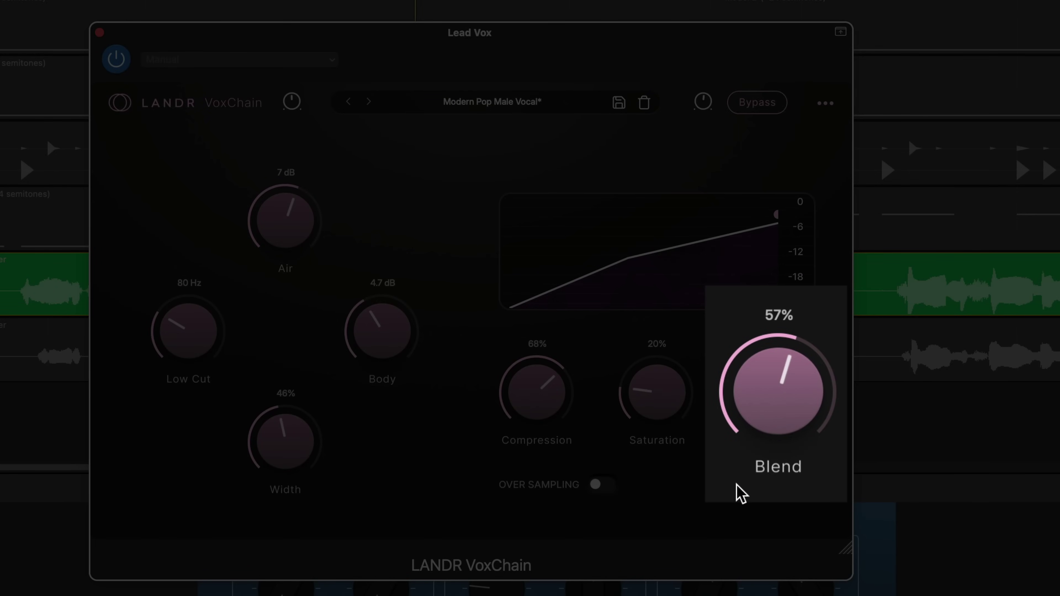
drag(741, 486, 753, 434)
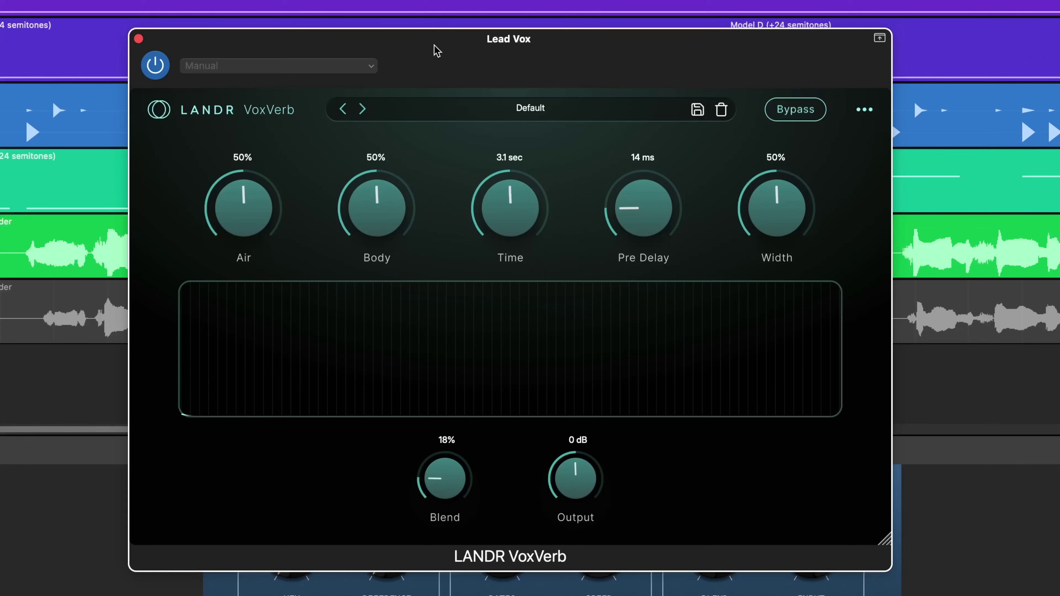
Step: Play the song and audition the Pleasent Vocal Room, Small Room and Choir Room presets in VoxVerb on Lead Vox
key(space)
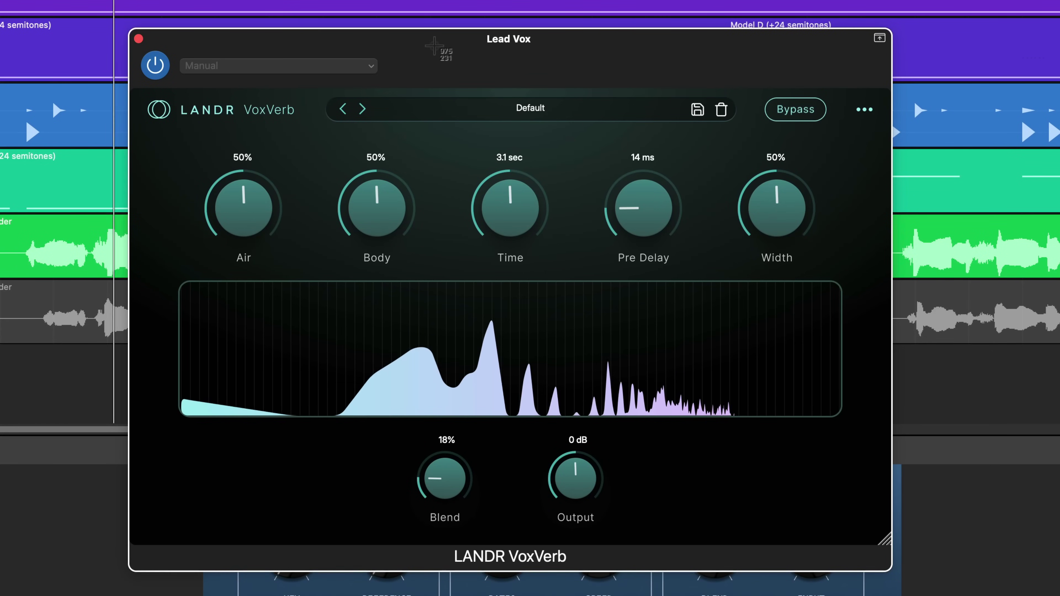
key(super+shift+4)
click(530, 108)
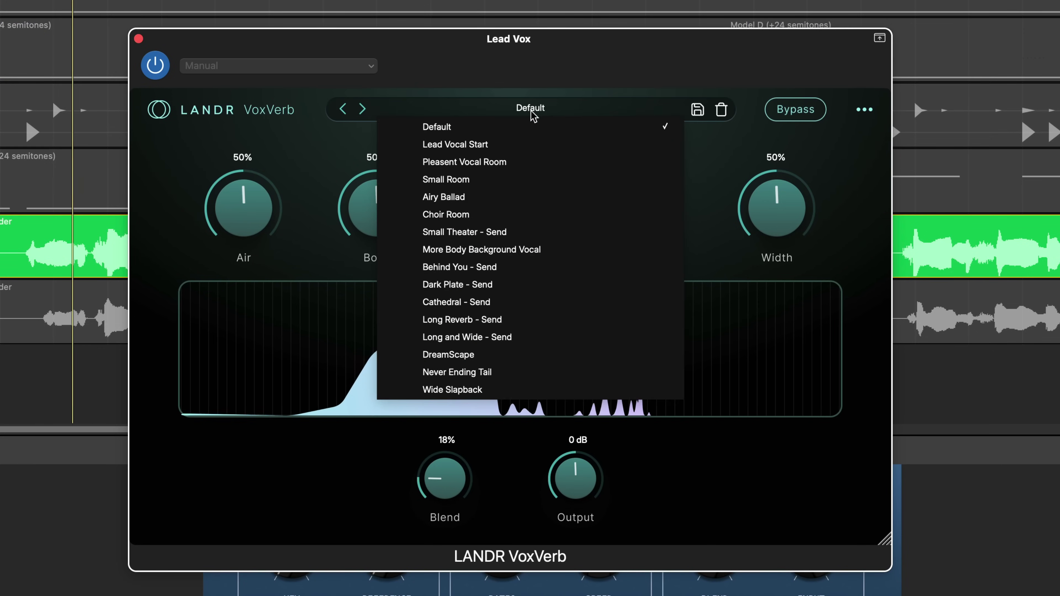
click(522, 161)
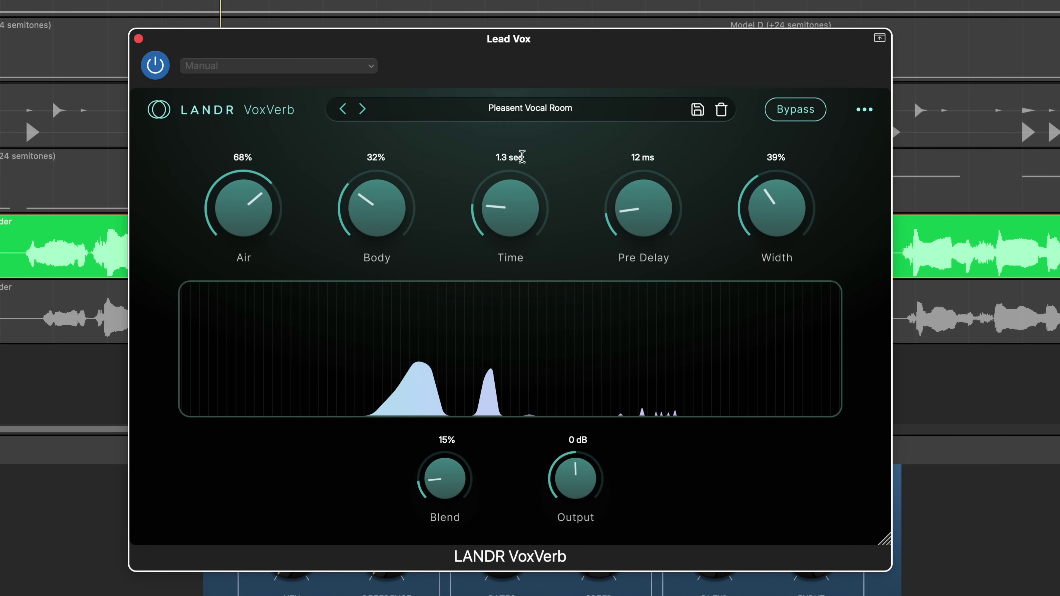
click(559, 108)
click(563, 286)
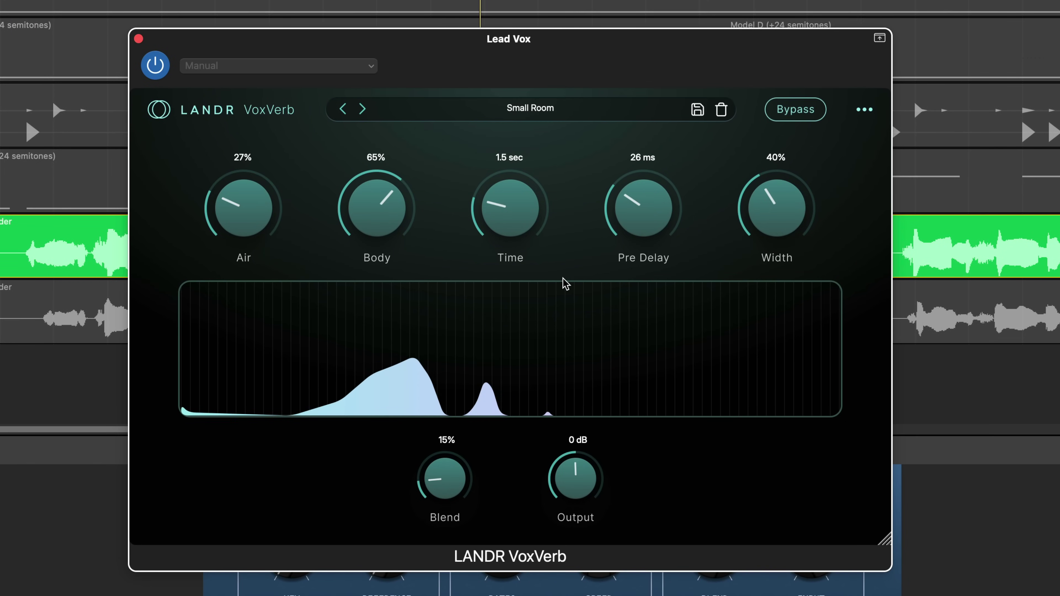
click(530, 107)
click(515, 211)
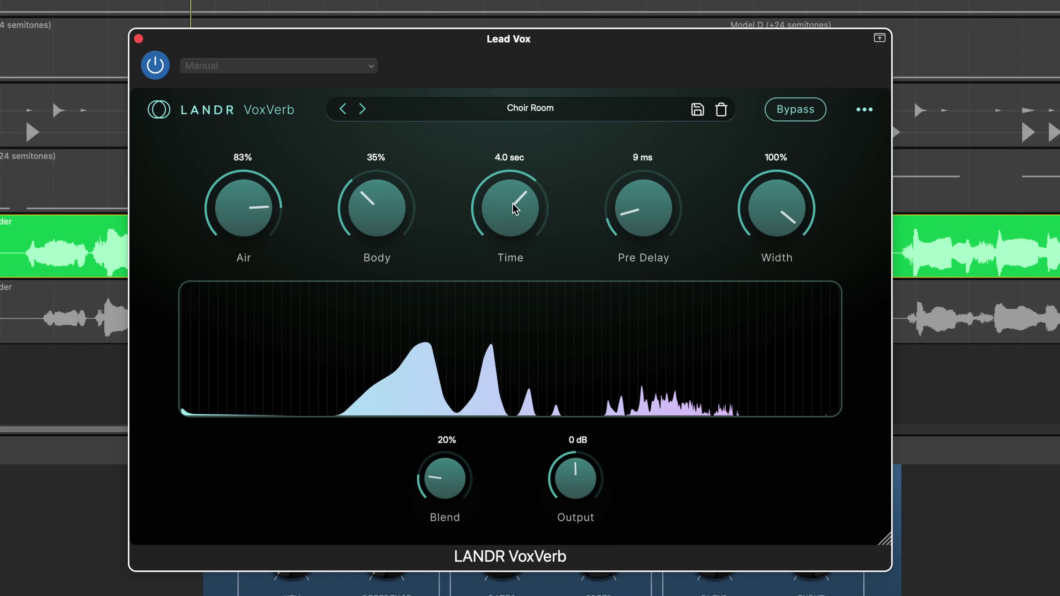
Step: Load the Lead Vocal Start reverb preset and solo the Lead Vox track
click(532, 109)
click(581, 330)
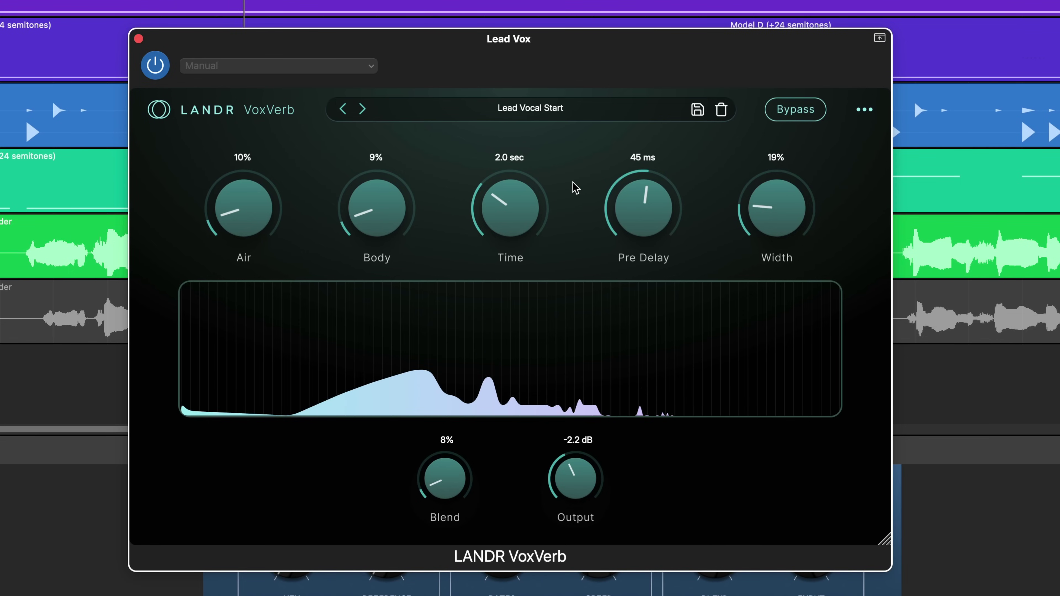
key(s)
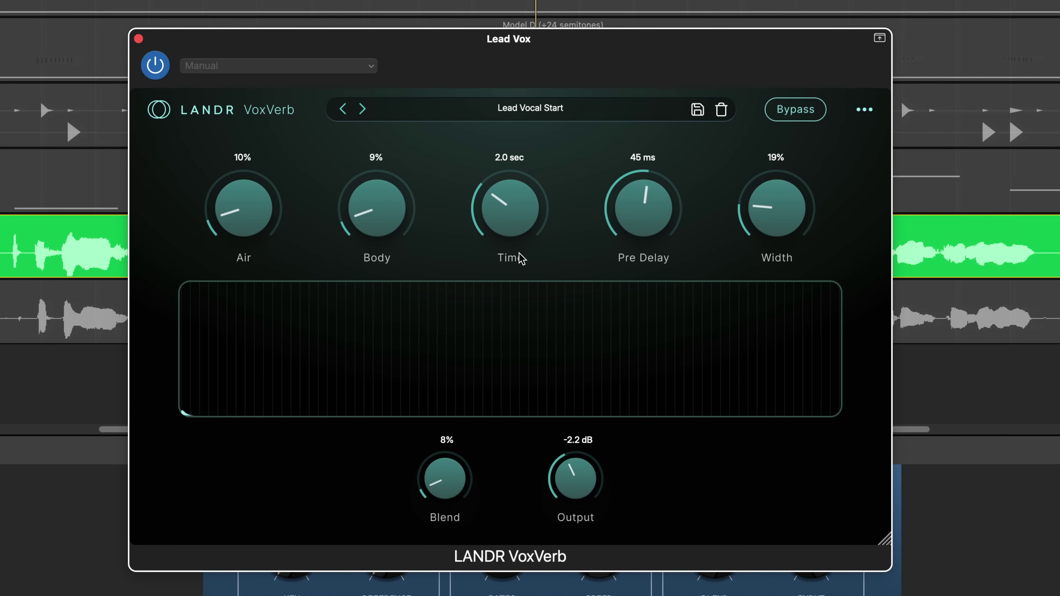
Step: Set the reverb's Time to 3.1 sec, Pre Delay to 63 ms and Air to 50%
drag(516, 220, 520, 208)
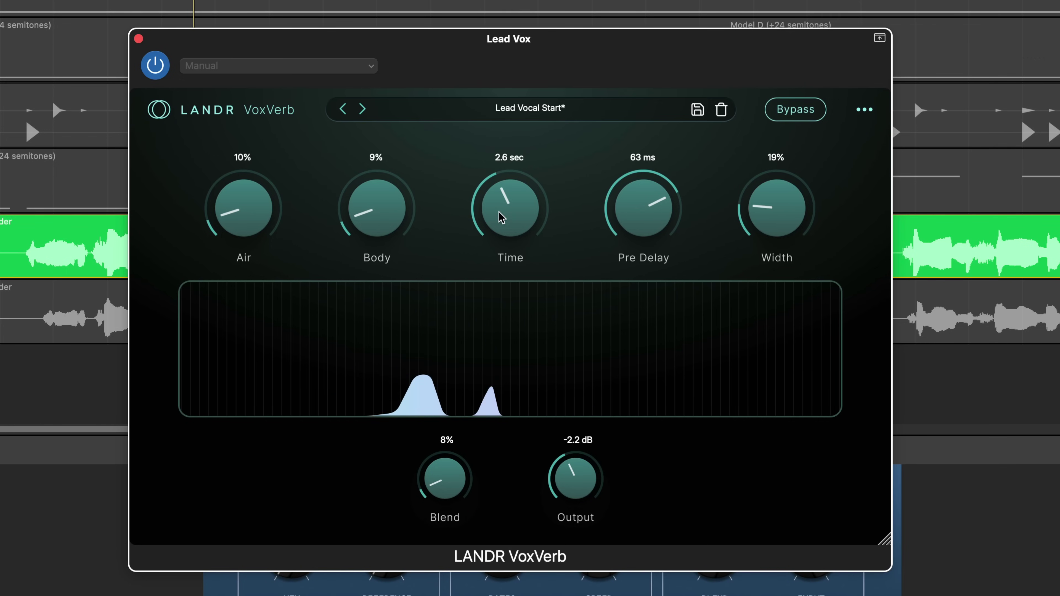
drag(500, 217, 484, 200)
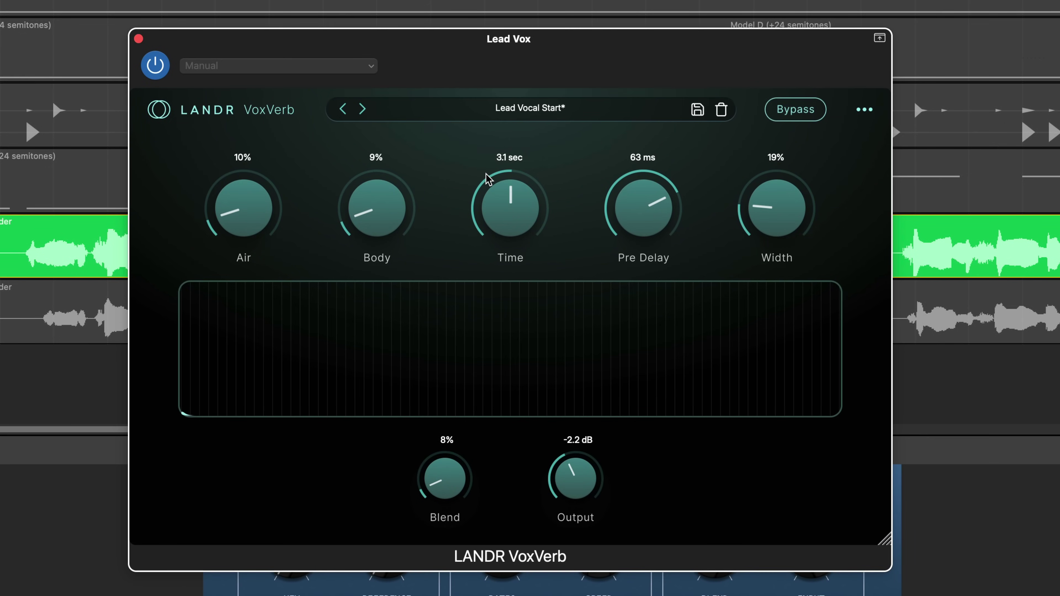
mouse_move(231, 208)
mouse_down()
mouse_move(241, 175)
mouse_move(244, 195)
mouse_up()
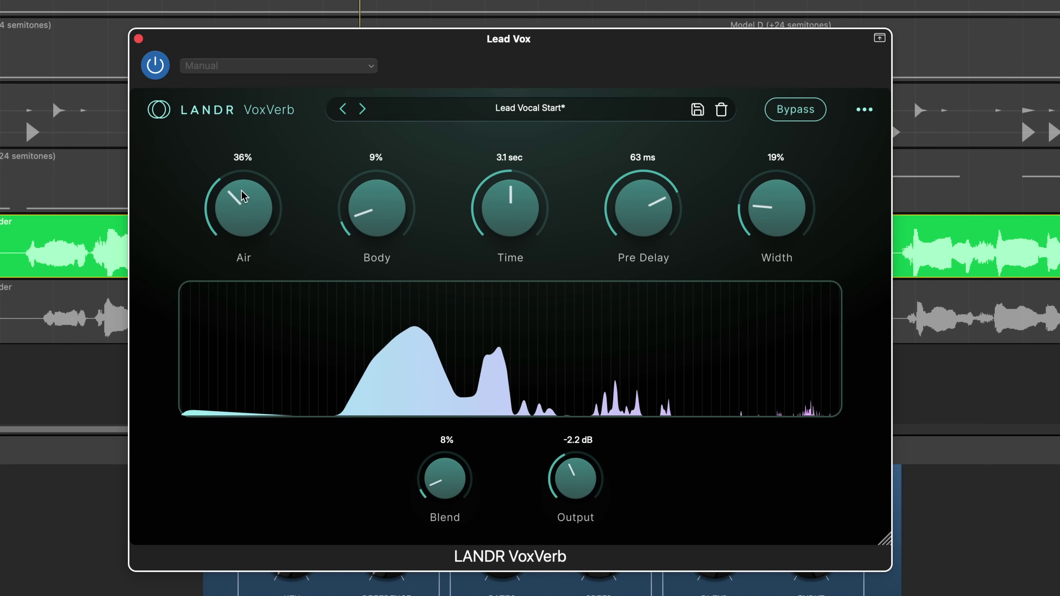
double_click(244, 209)
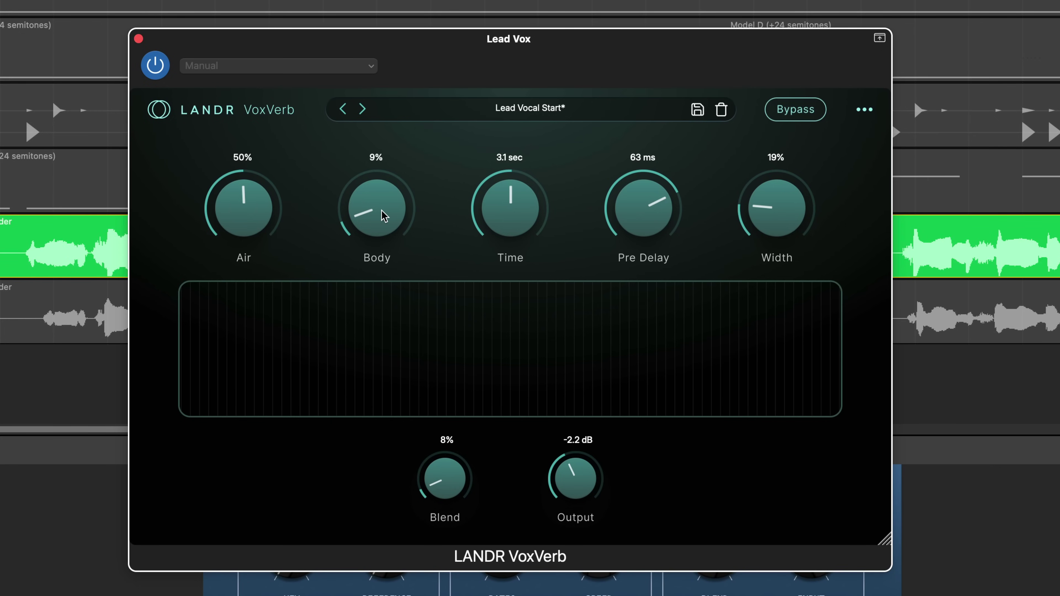
Step: Set the reverb's Body to 41%, Width to 39% and Blend to 15%
drag(398, 214, 397, 151)
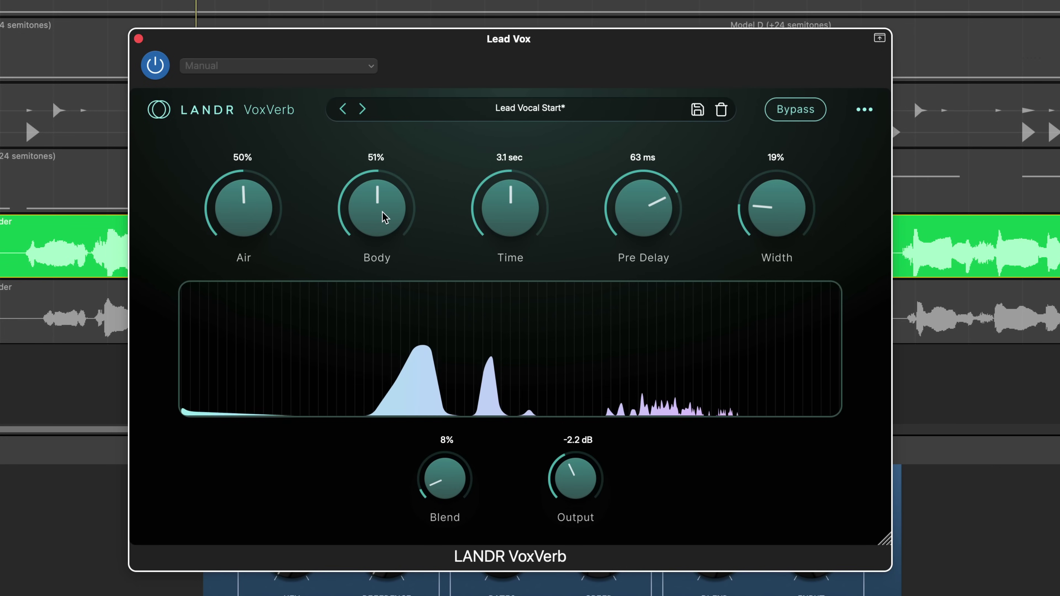
drag(380, 215, 383, 206)
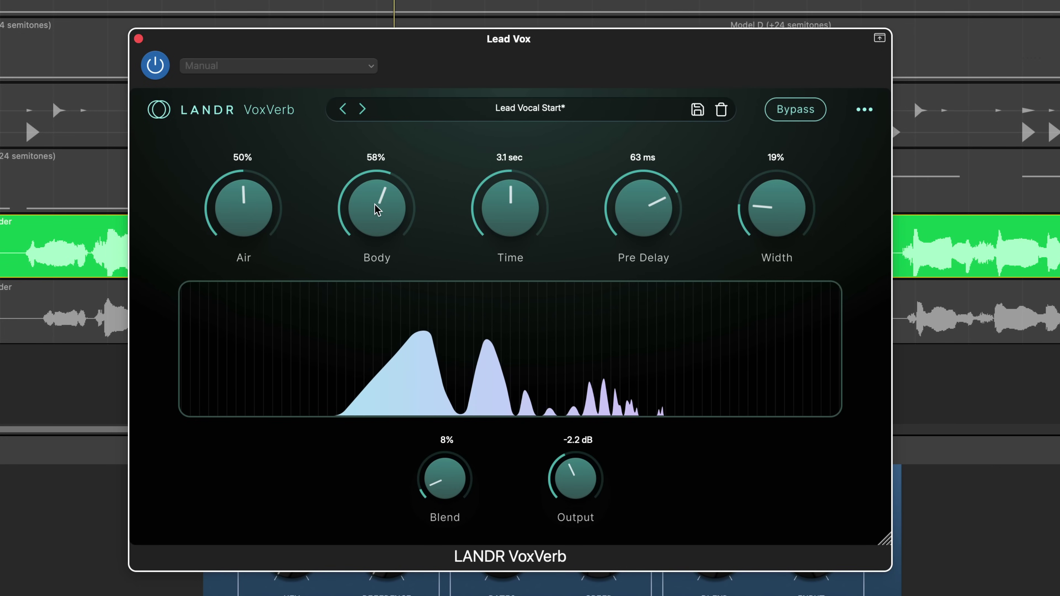
drag(377, 210, 377, 233)
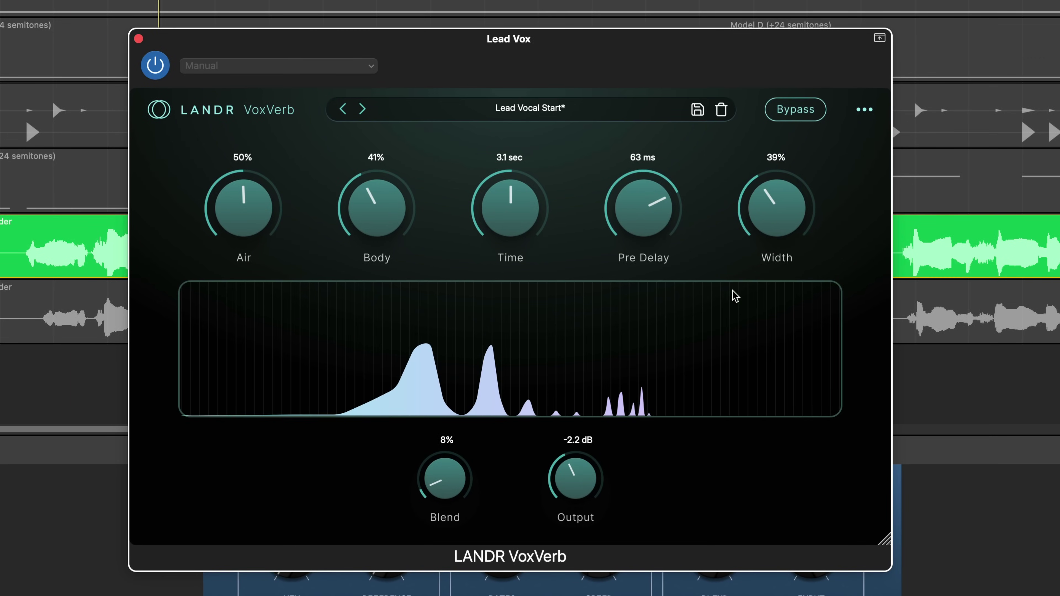
drag(450, 461, 449, 498)
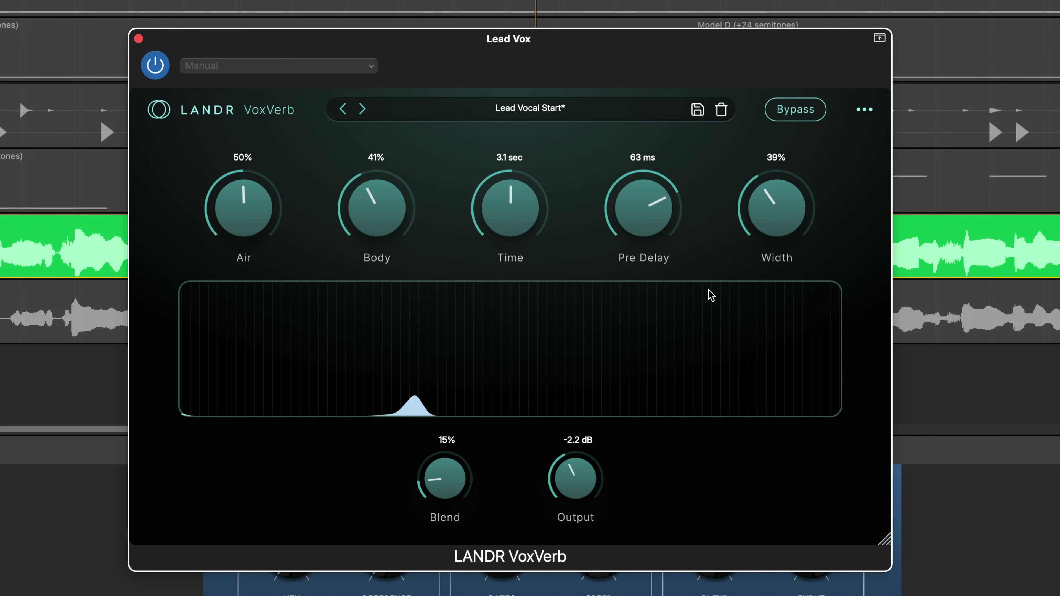
drag(760, 211, 759, 200)
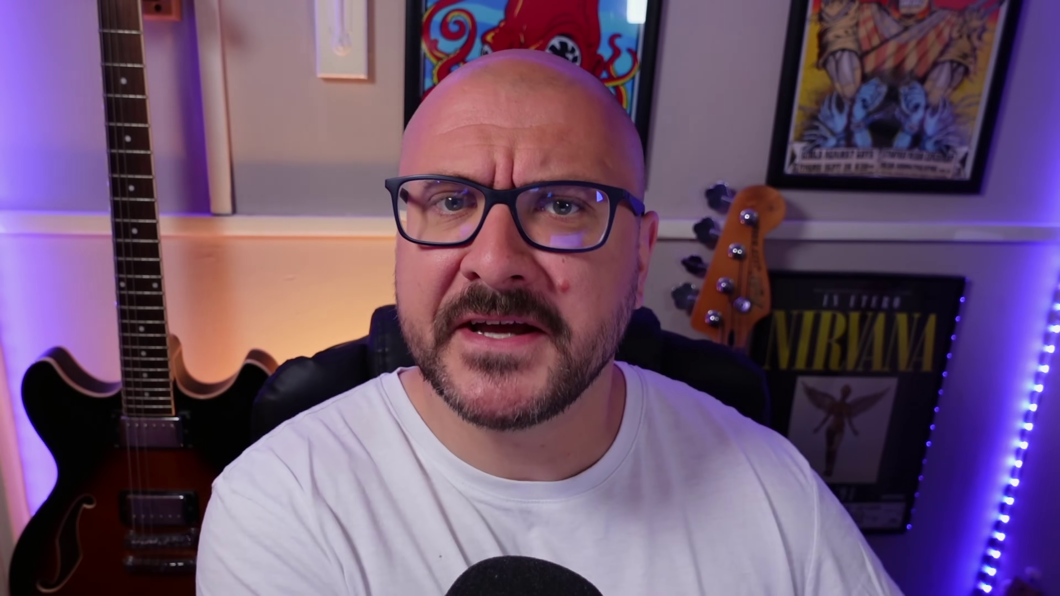